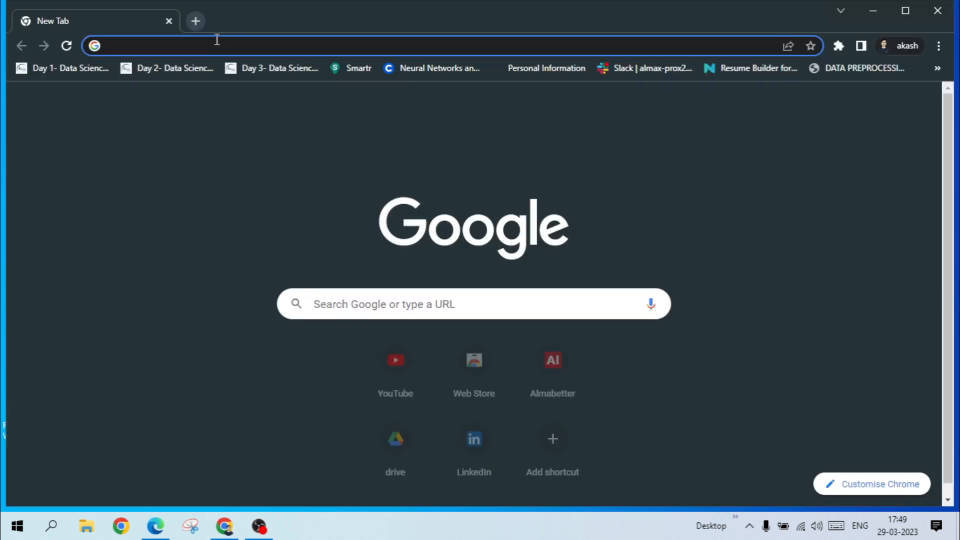
# Search Google for "mysql" in Chrome and open the official mysql.com website from the results.
pyautogui.click(217, 41)
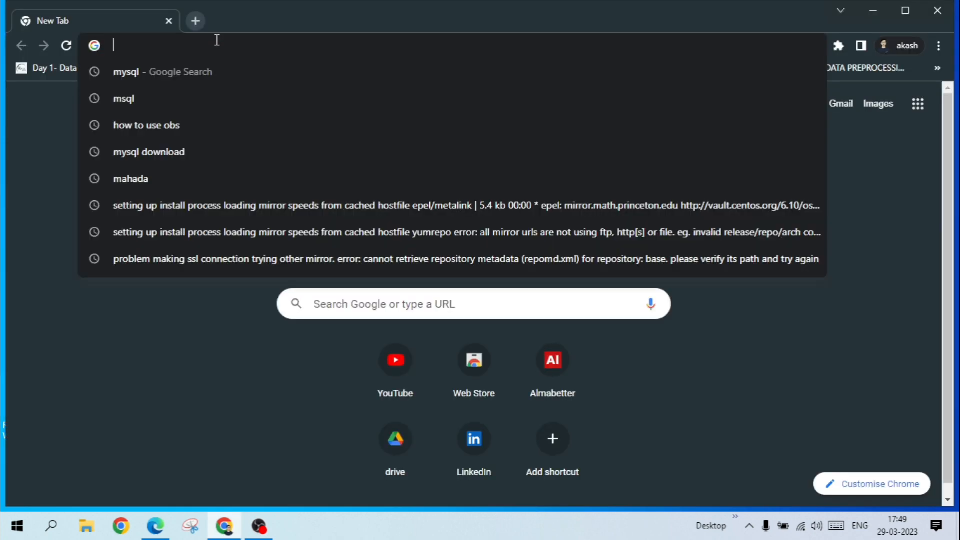
pyautogui.write('mysq')
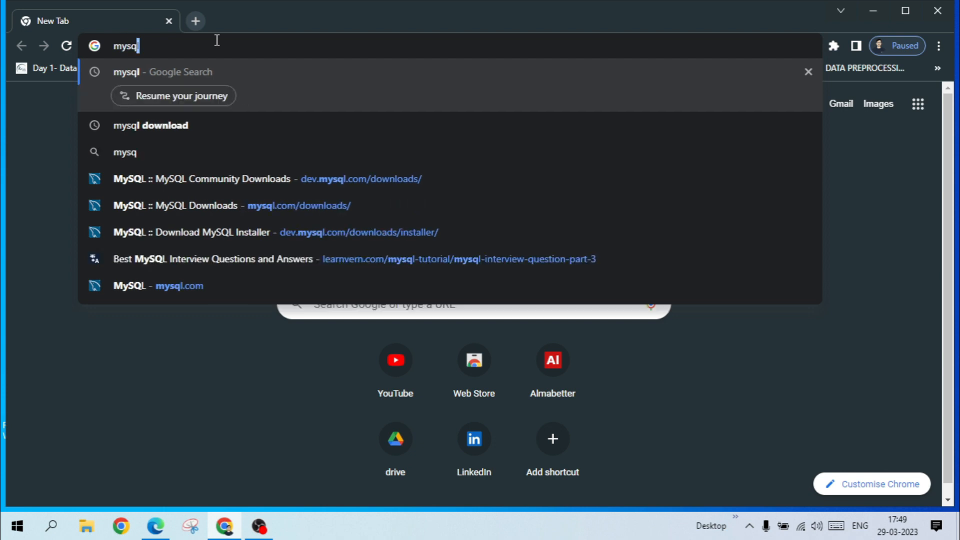
pyautogui.write('l')
pyautogui.press('Return')
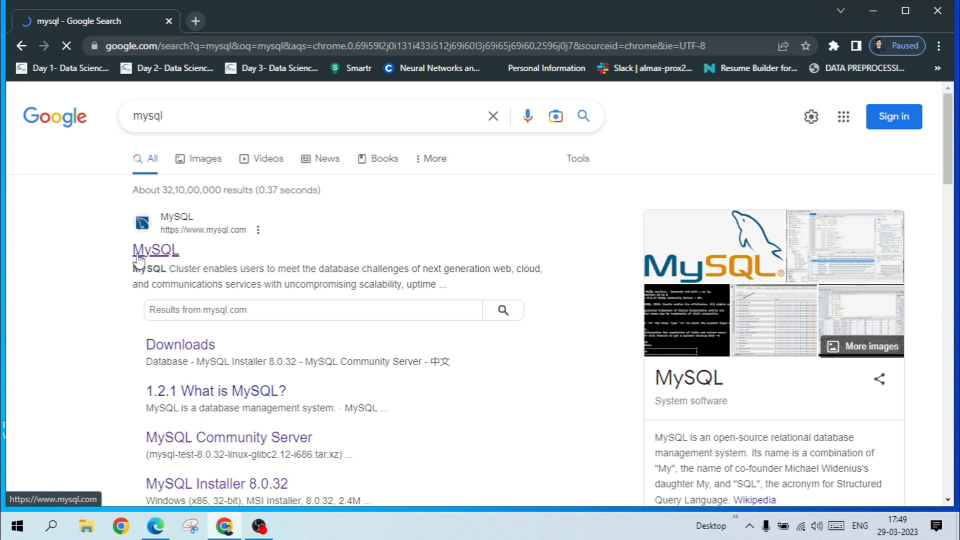
pyautogui.scroll(-4, 150, 260)
pyautogui.scroll(-3, 155, 266)
pyautogui.scroll(7, 153, 258)
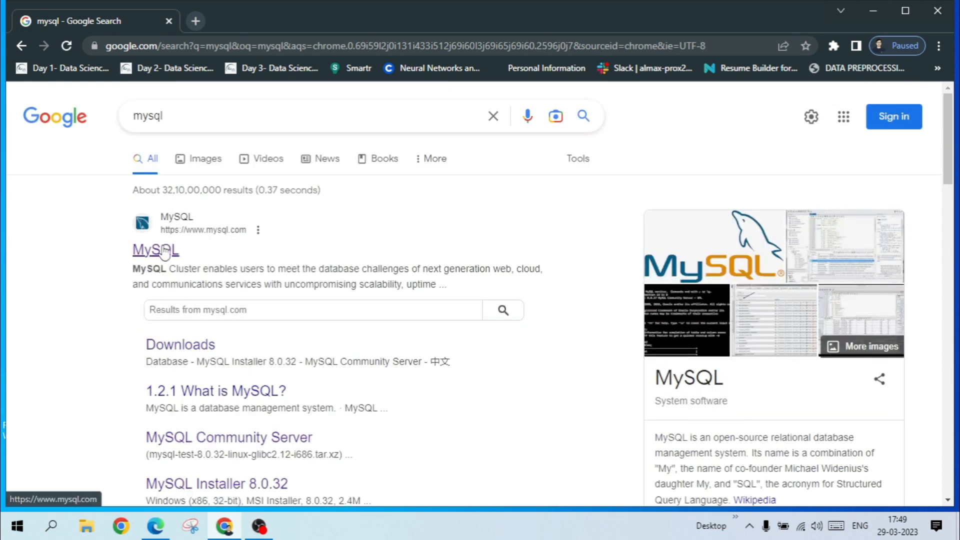
pyautogui.click(164, 252)
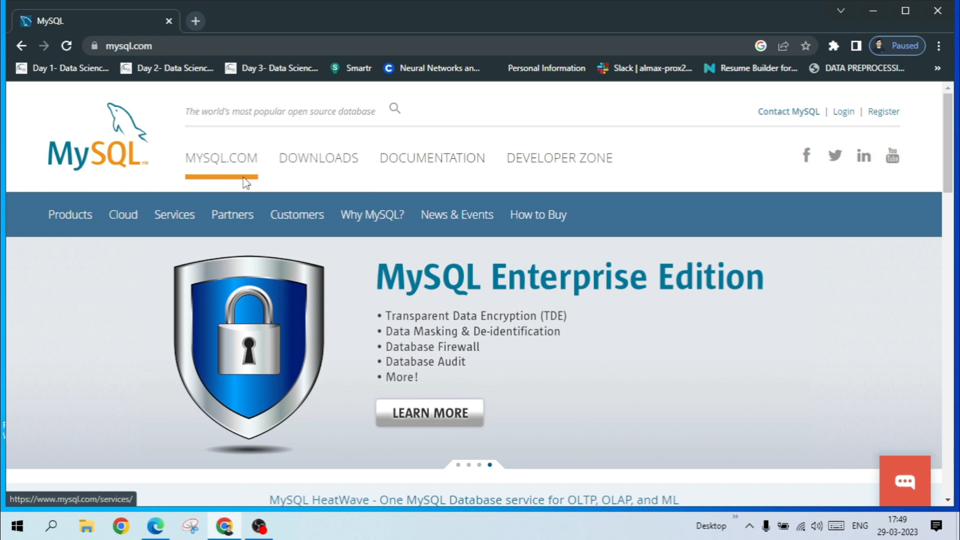
# Open the MySQL Installer for Windows page within the MySQL Community (GPL) Downloads.
pyautogui.click(317, 167)
pyautogui.scroll(-3, 362, 253)
pyautogui.scroll(-6, 362, 252)
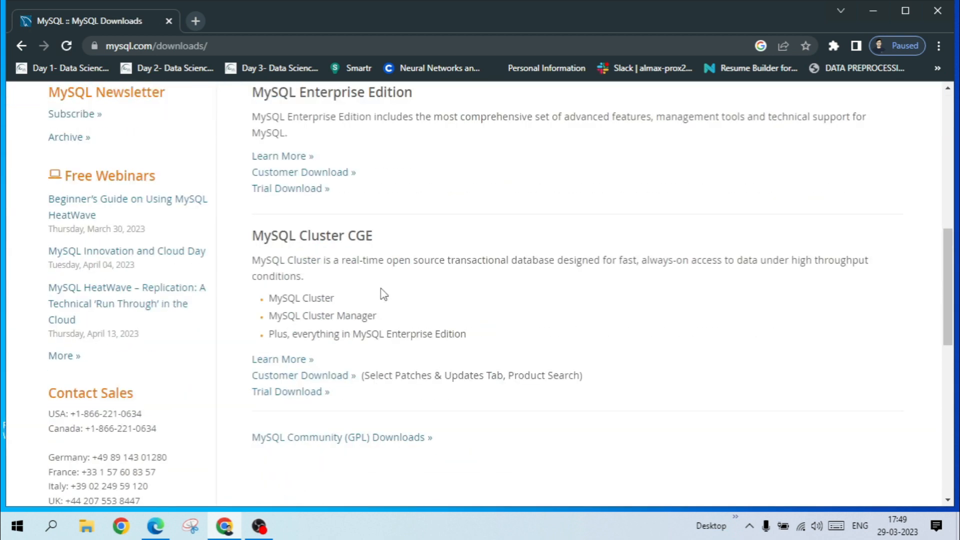
pyautogui.scroll(-1, 350, 401)
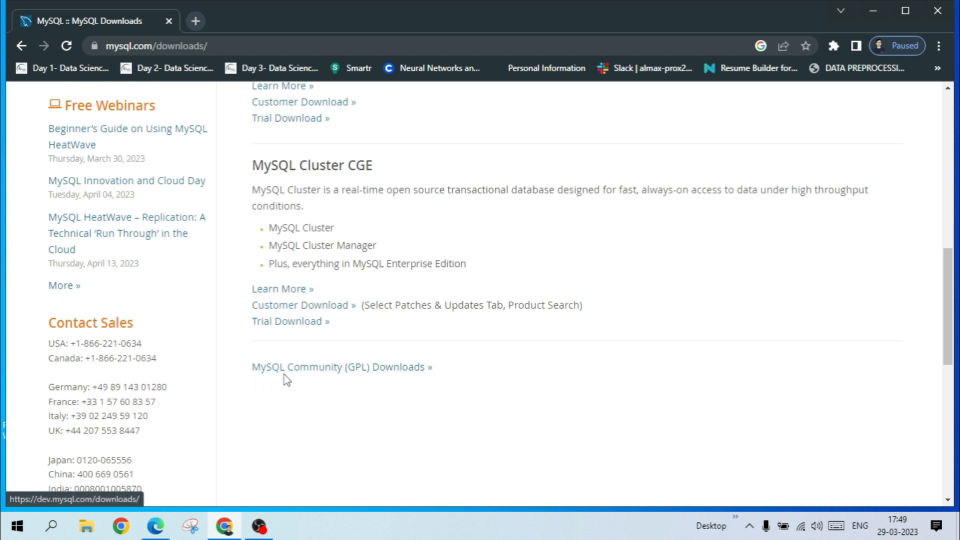
pyautogui.click(404, 371)
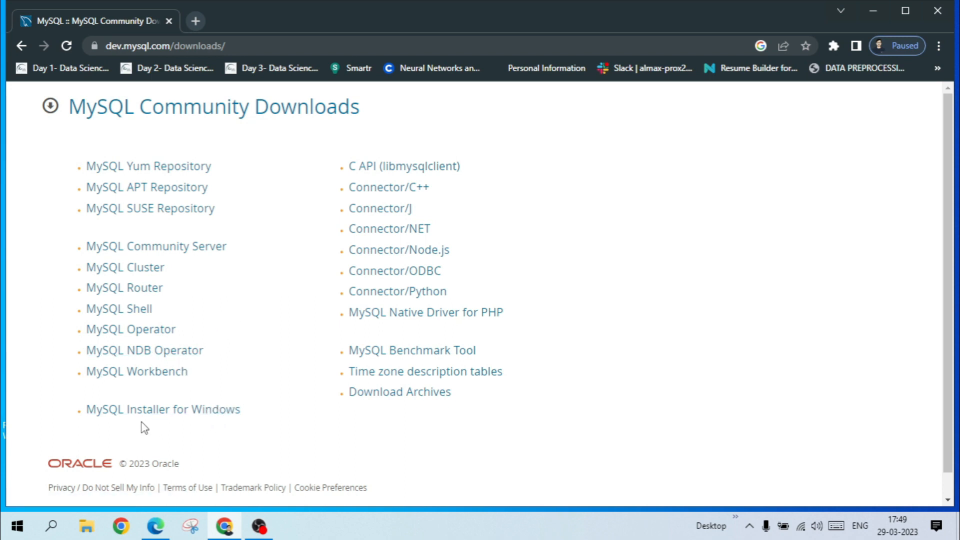
pyautogui.click(218, 411)
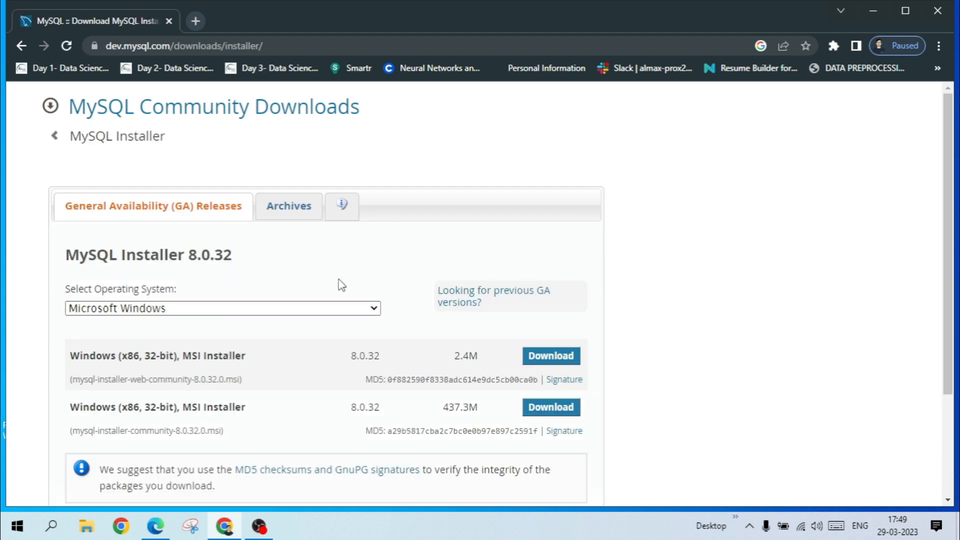
# Download the 437.3M Windows MSI installer 8.0.32 without an Oracle account, launch it and minimize the browser.
pyautogui.scroll(-1, 337, 285)
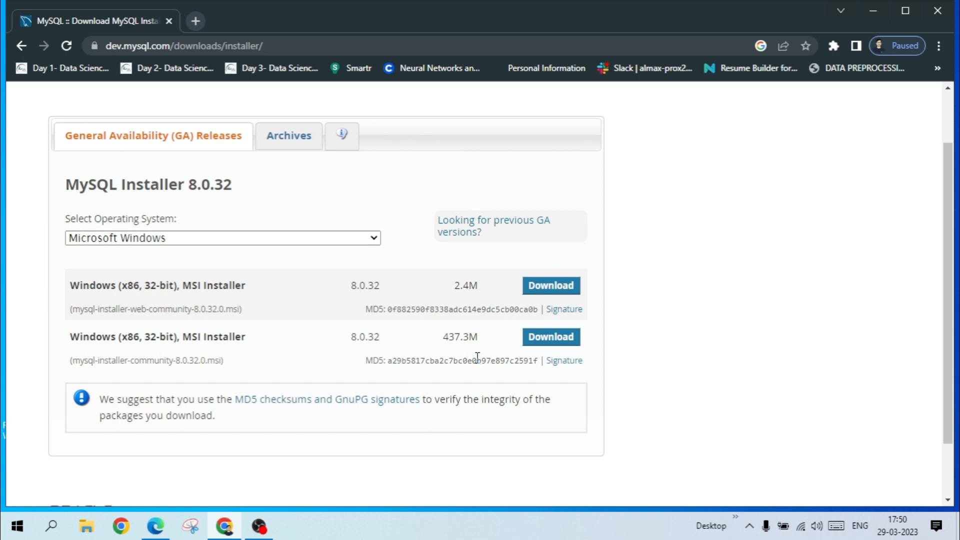
pyautogui.click(540, 344)
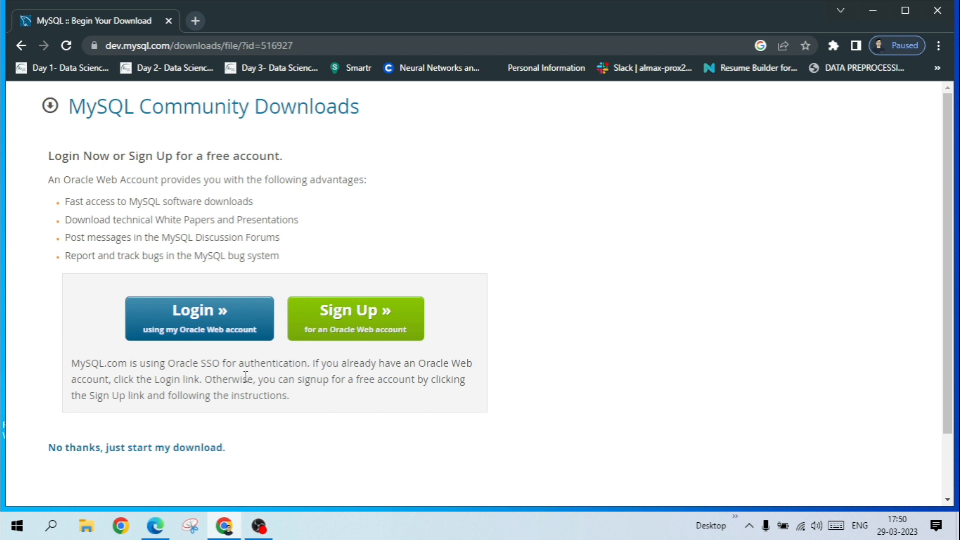
pyautogui.scroll(-2, 78, 420)
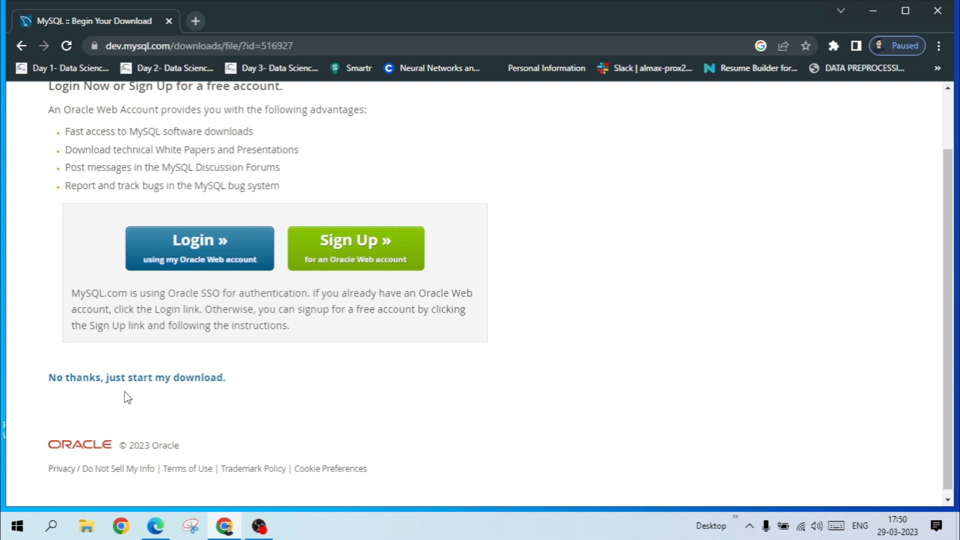
pyautogui.click(202, 382)
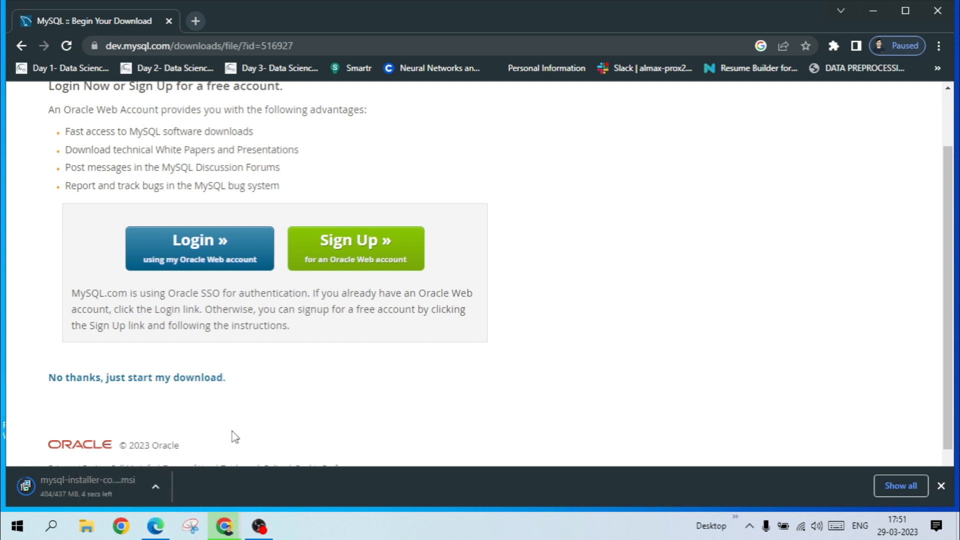
pyautogui.click(116, 485)
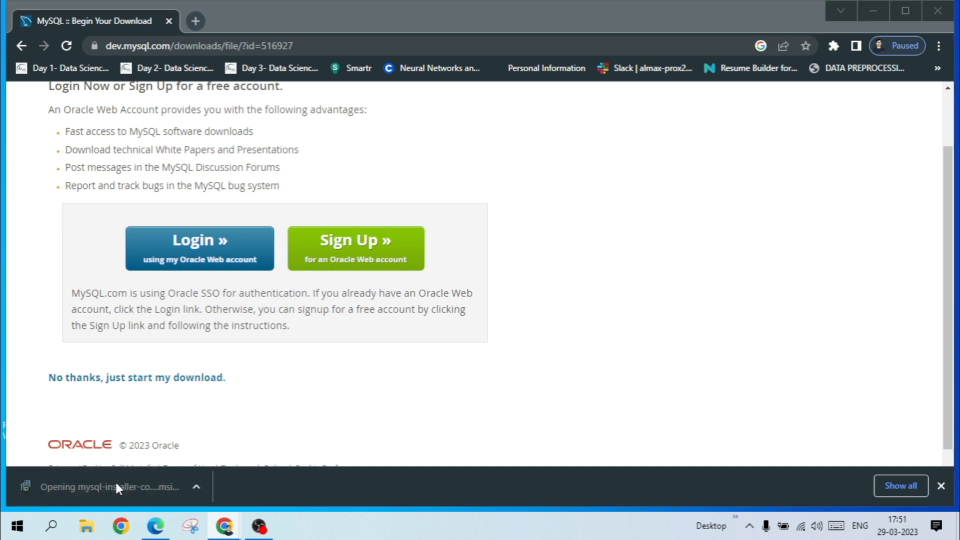
pyautogui.click(873, 13)
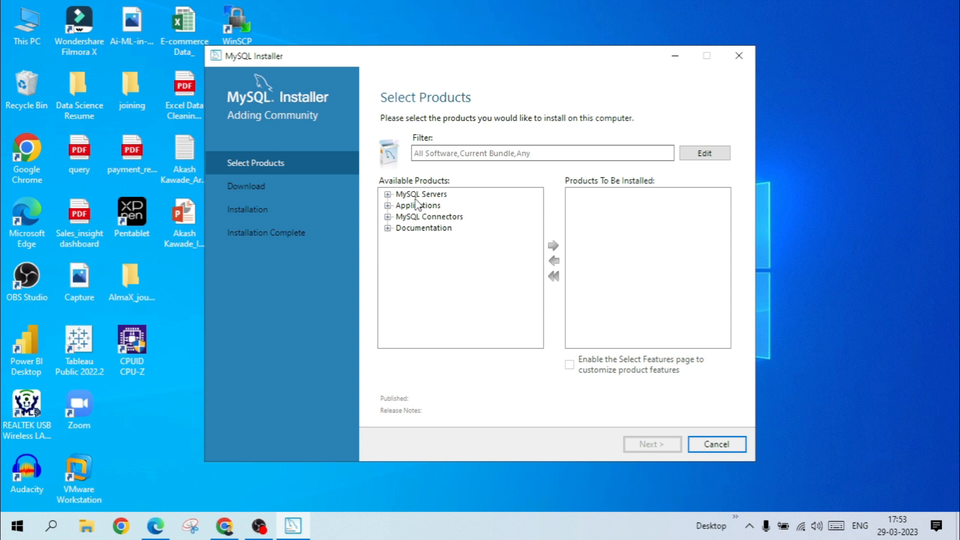
# Add MySQL Server 8.0.32 - X64 to the products to be installed.
pyautogui.click(387, 194)
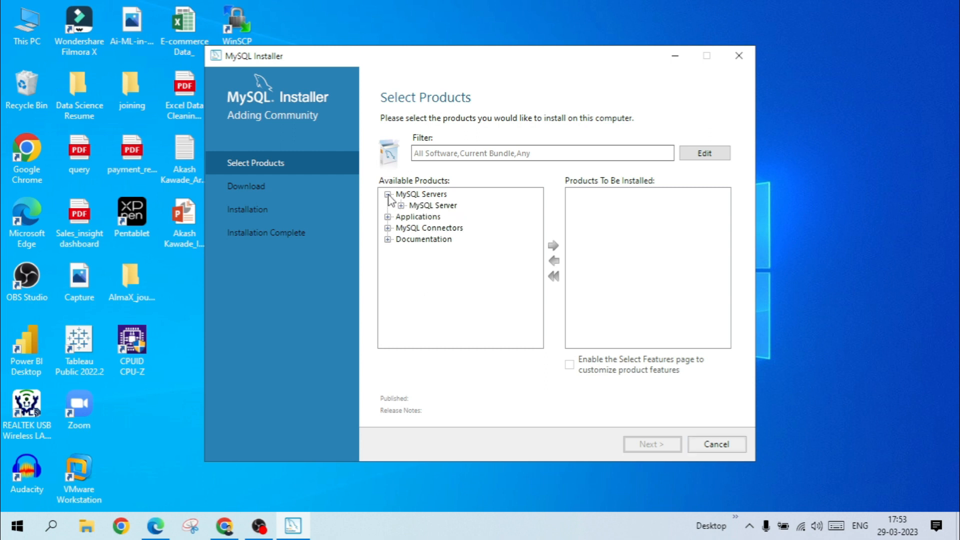
pyautogui.click(388, 217)
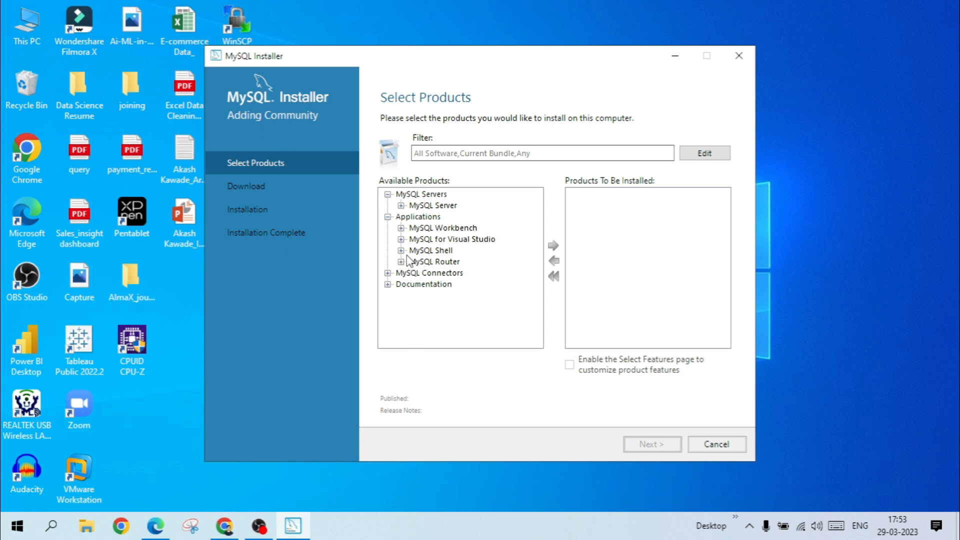
pyautogui.click(401, 206)
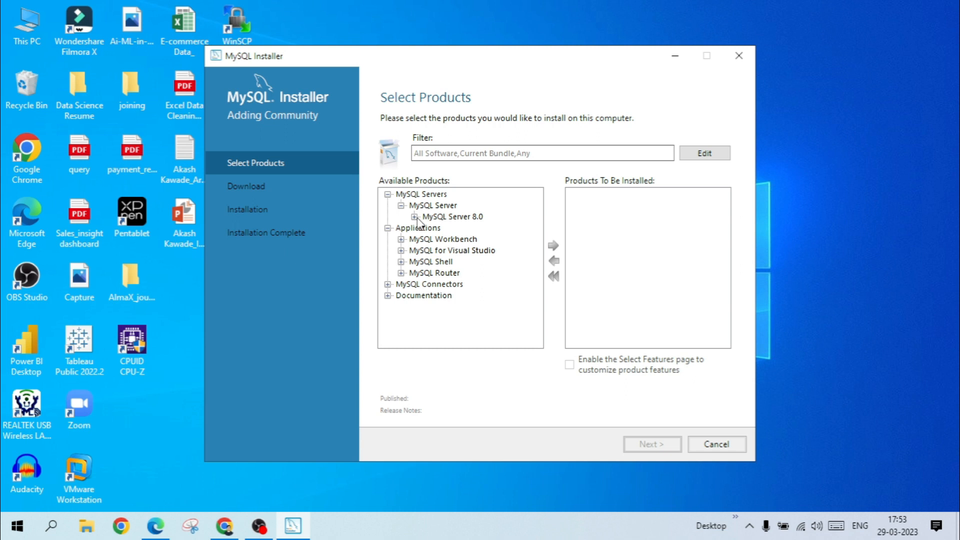
pyautogui.click(414, 217)
pyautogui.click(475, 229)
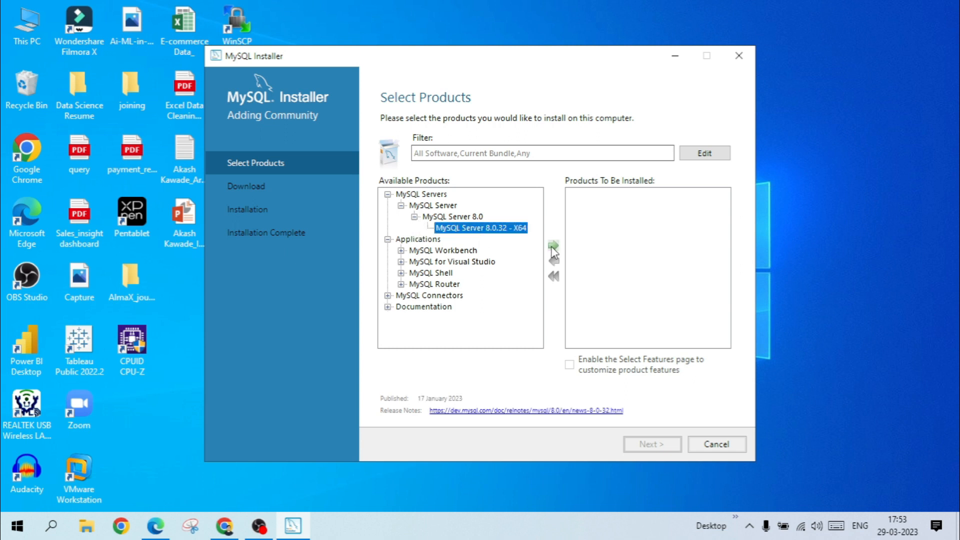
pyautogui.click(553, 246)
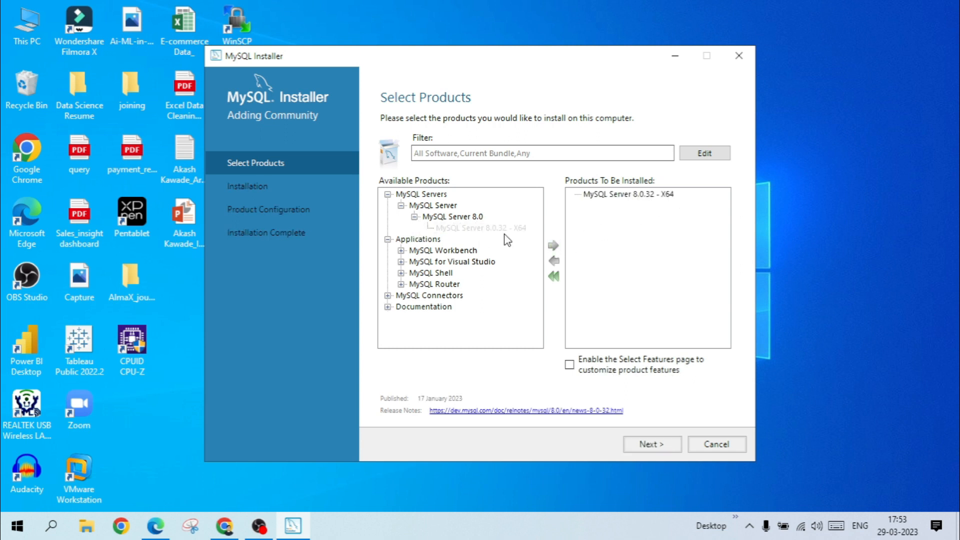
# Add MySQL Workbench 8.0.32 - X64 from the Applications group to the products to be installed.
pyautogui.click(401, 251)
pyautogui.click(414, 261)
pyautogui.click(475, 273)
pyautogui.click(554, 245)
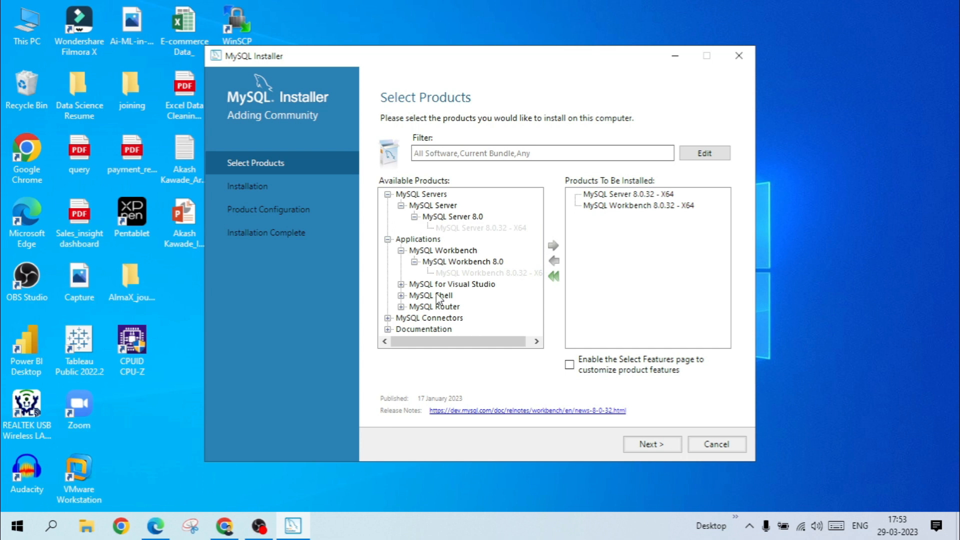
# Add MySQL Shell 8.0.32 - X64 from the Applications group to the products to be installed.
pyautogui.click(401, 296)
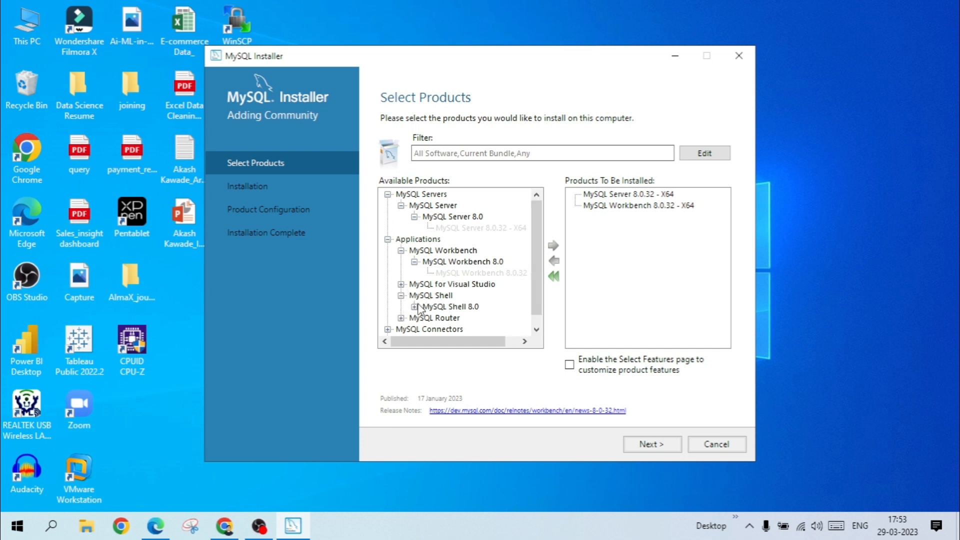
pyautogui.click(414, 306)
pyautogui.scroll(-1, 442, 288)
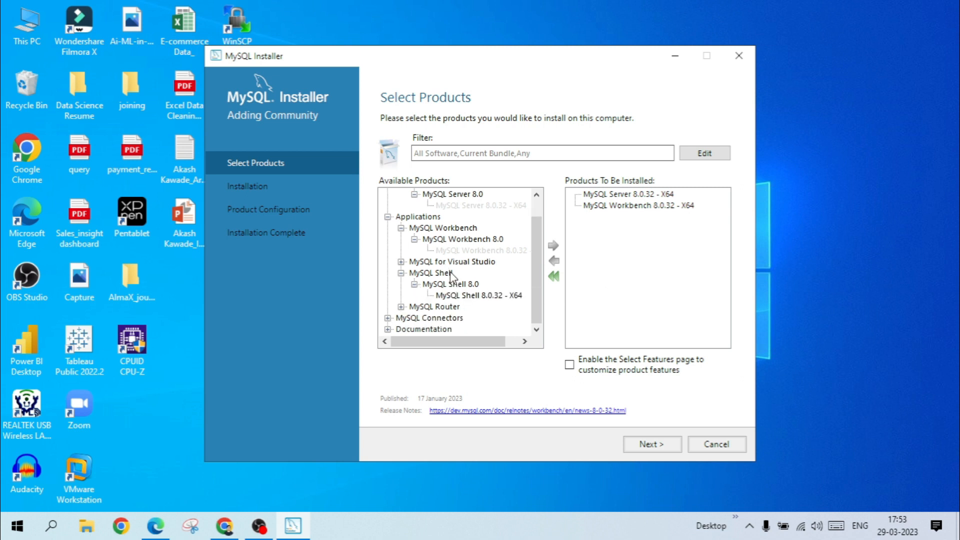
pyautogui.click(478, 296)
pyautogui.click(553, 245)
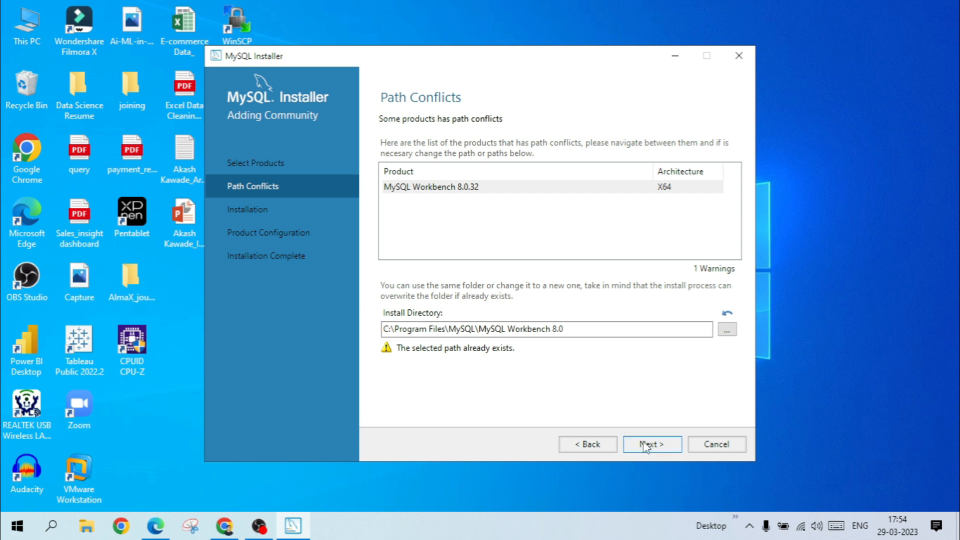
# Keep the existing Workbench install directory despite the path conflict and run the installation of the selected products.
pyautogui.click(651, 450)
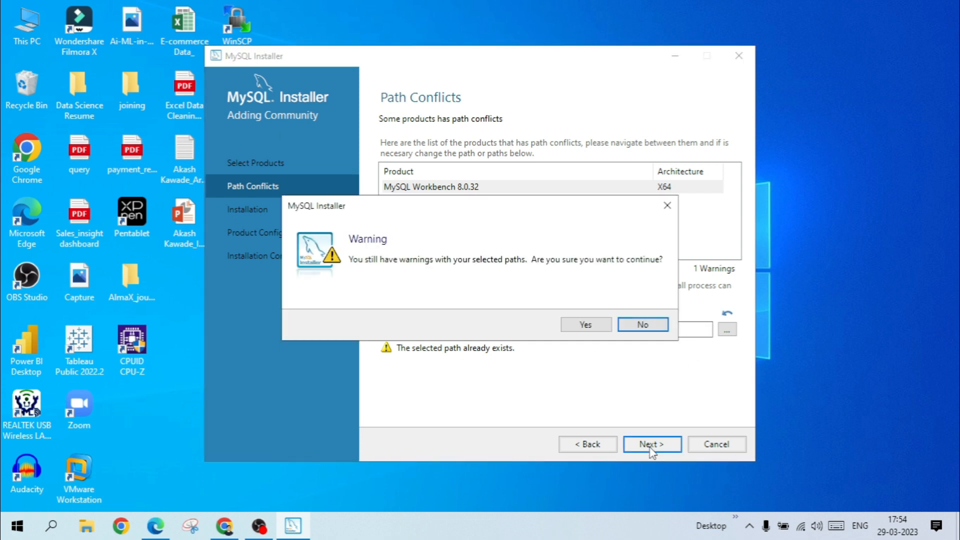
pyautogui.click(586, 329)
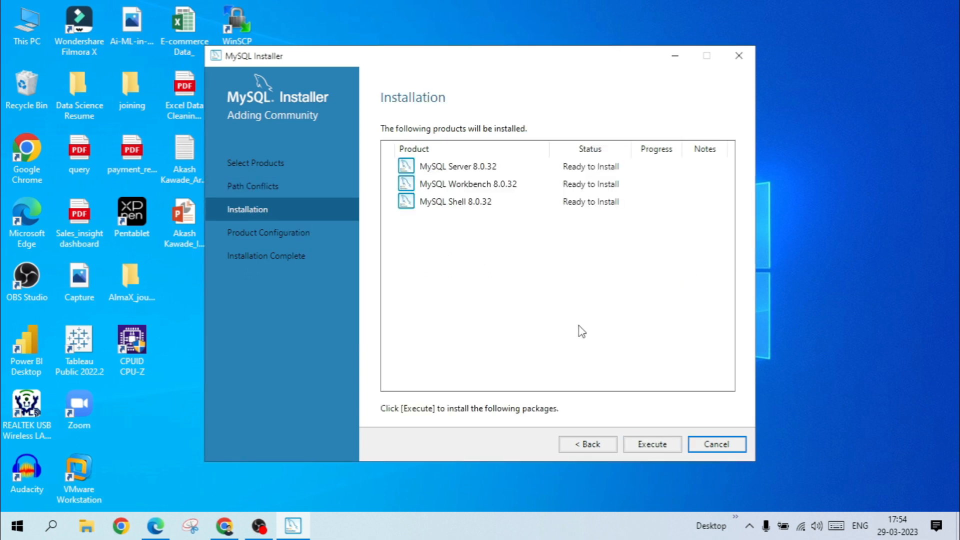
pyautogui.click(663, 443)
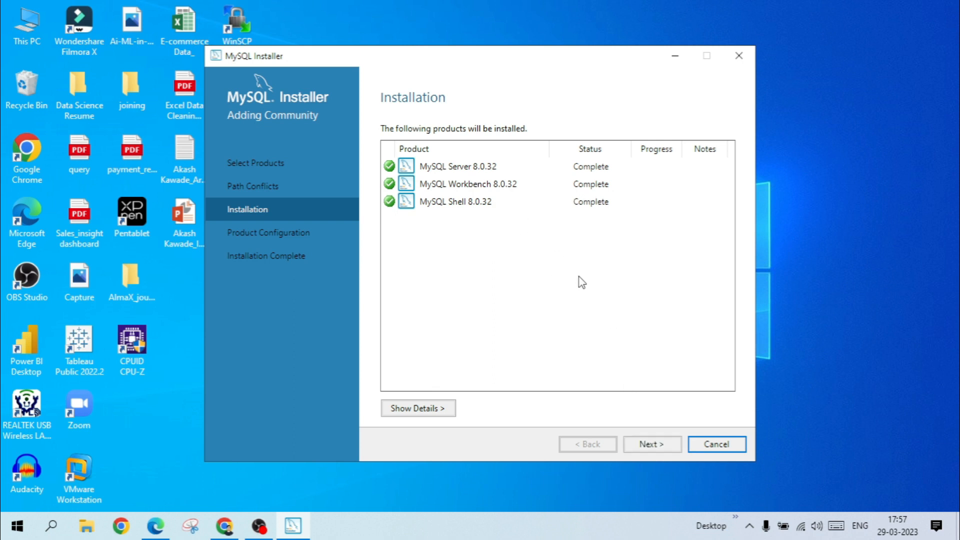
# Proceed to the server configuration, accepting Development Computer with TCP/IP port 3306 and strong password encryption for authentication.
pyautogui.click(660, 452)
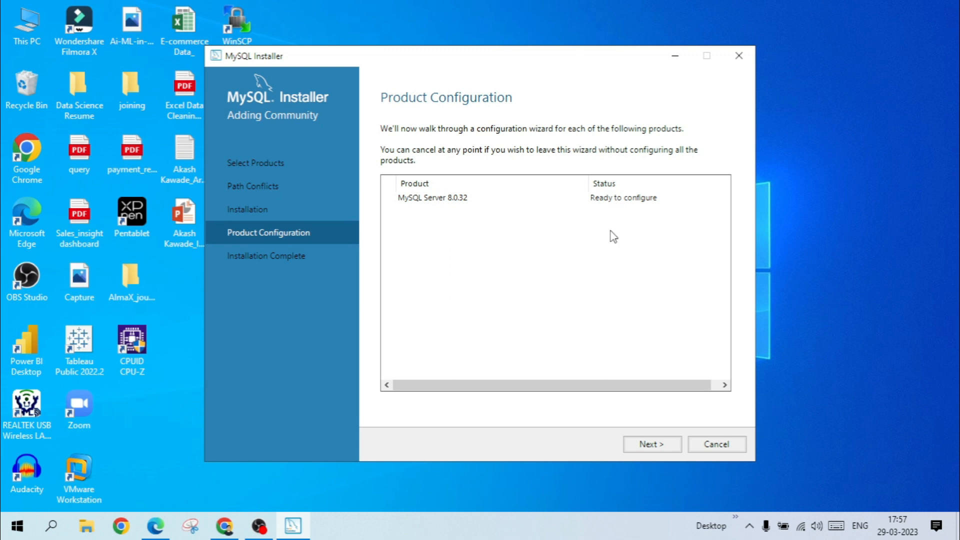
pyautogui.click(650, 451)
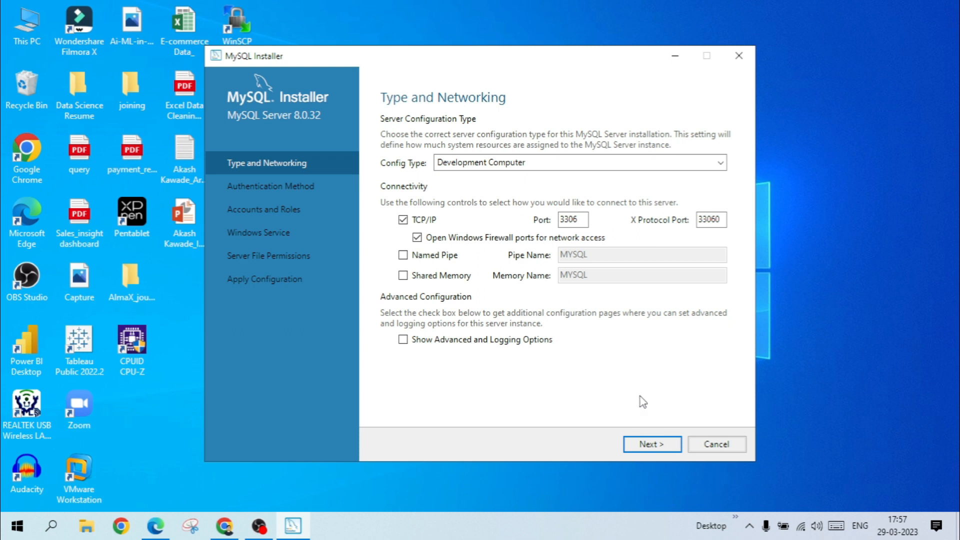
pyautogui.click(653, 445)
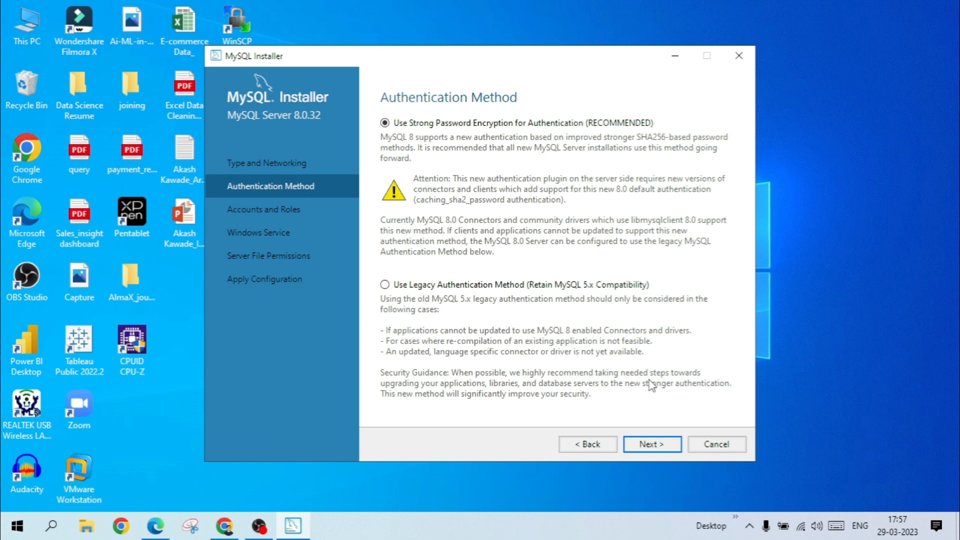
pyautogui.click(655, 444)
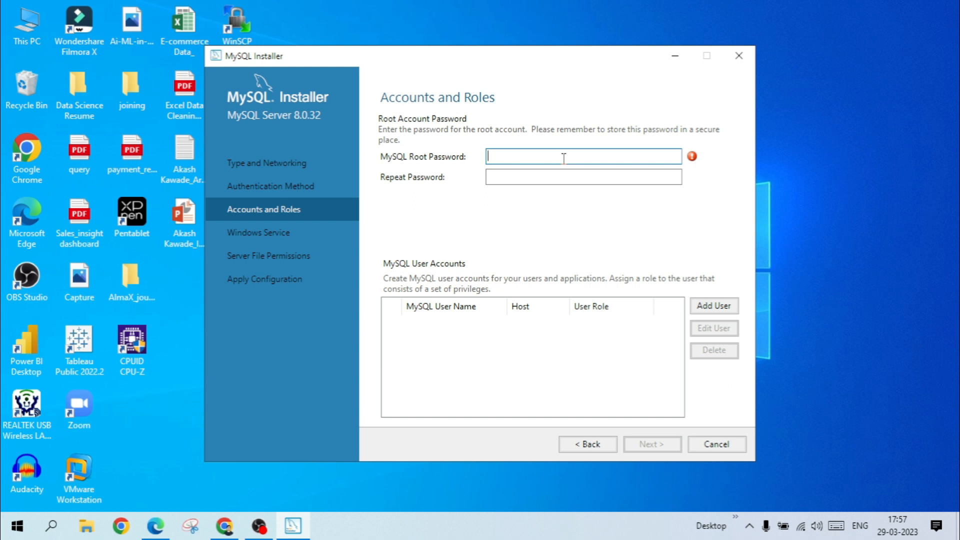
# Enter the MySQL root account password and repeat it for confirmation.
pyautogui.write('root')
pyautogui.click(601, 178)
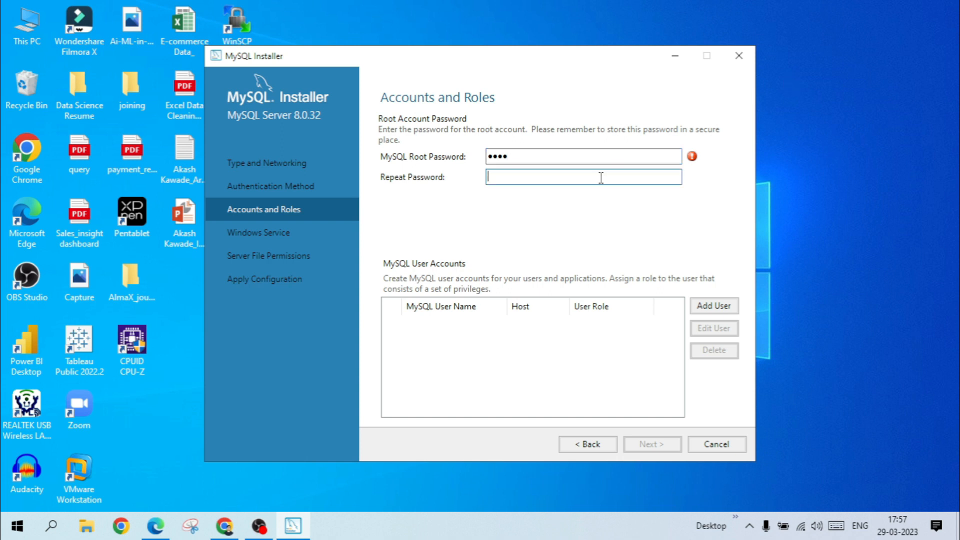
pyautogui.write('root')
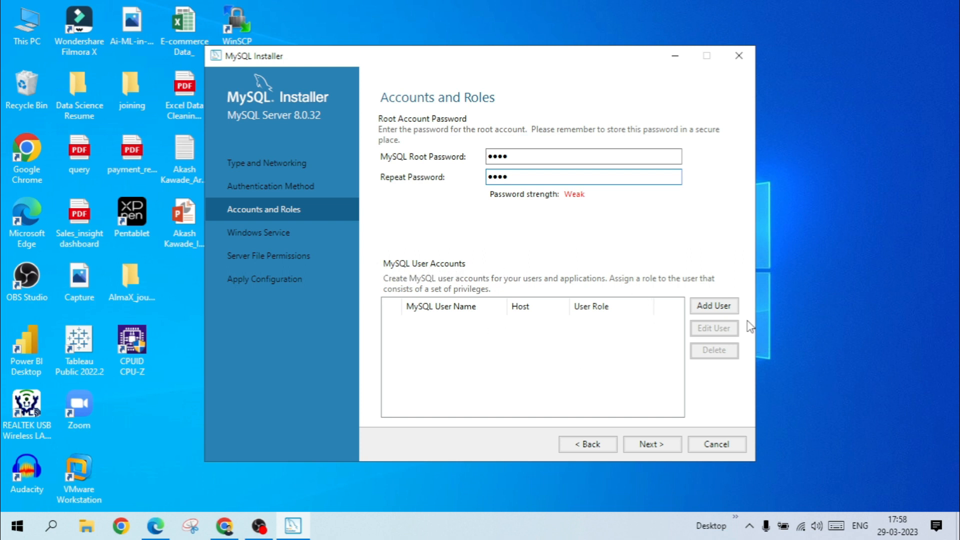
pyautogui.click(713, 307)
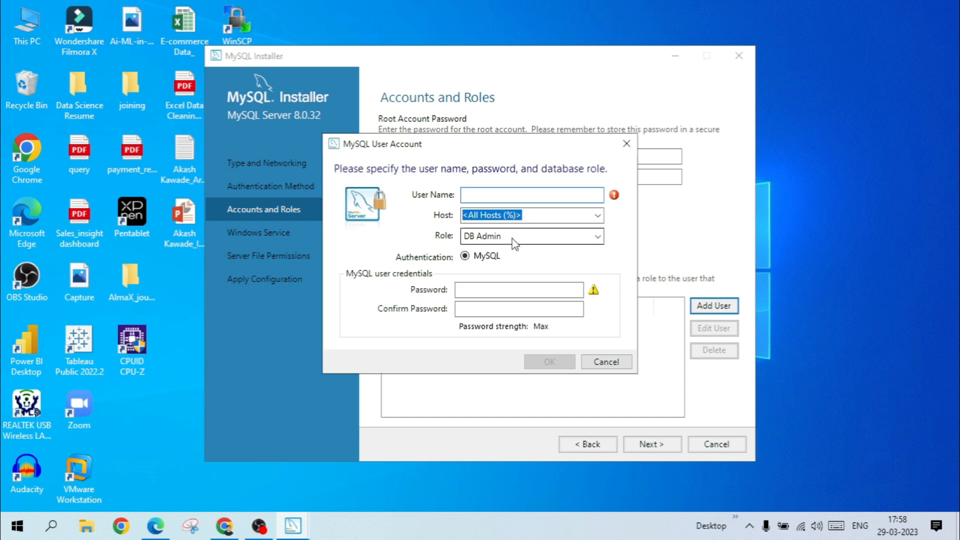
pyautogui.click(478, 292)
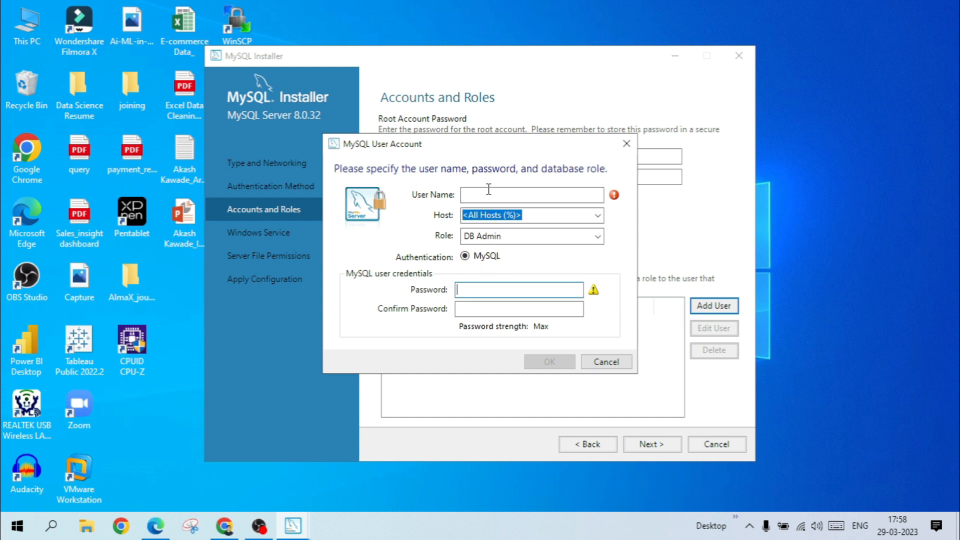
pyautogui.click(606, 364)
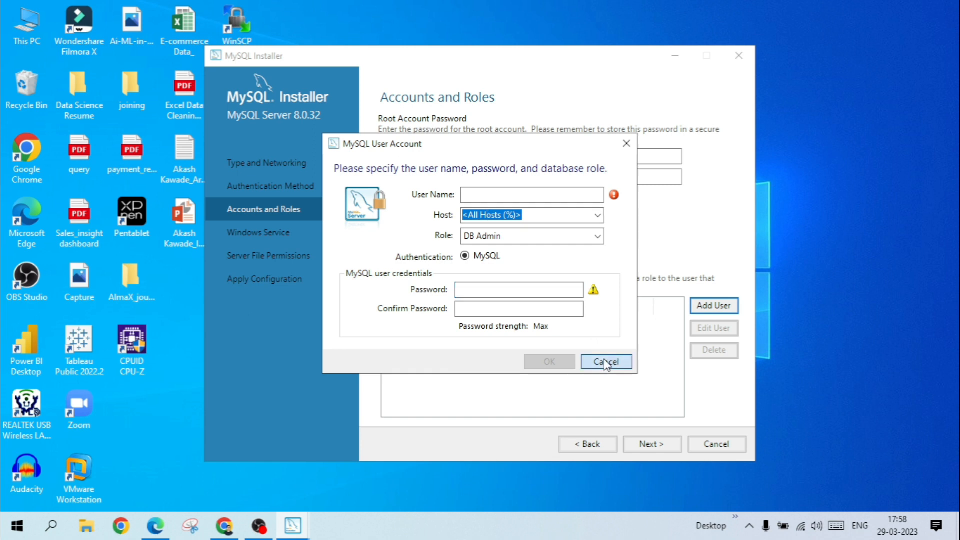
# Apply the server configuration with Windows service MySQL80 starting at system startup under the Standard System Account and full file access for service user and administrators only.
pyautogui.click(661, 445)
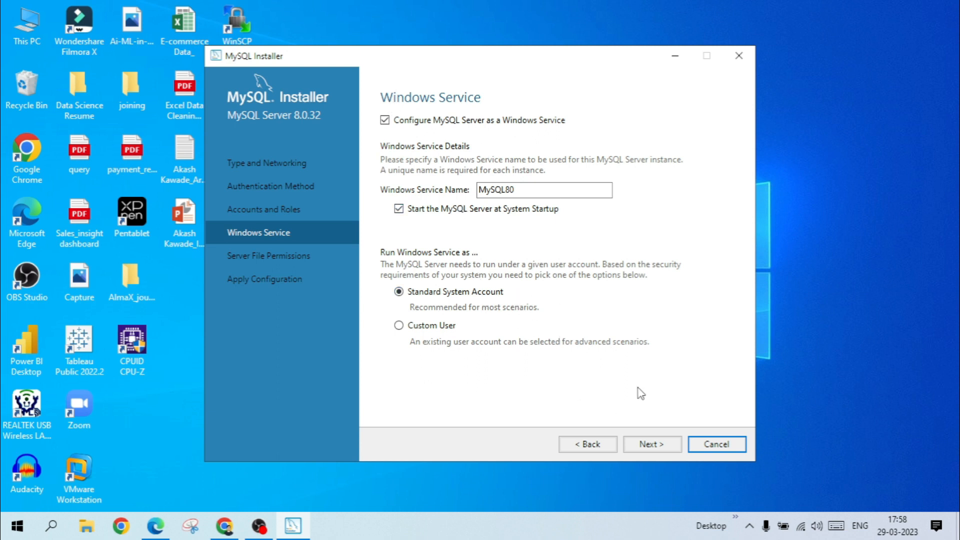
pyautogui.click(651, 444)
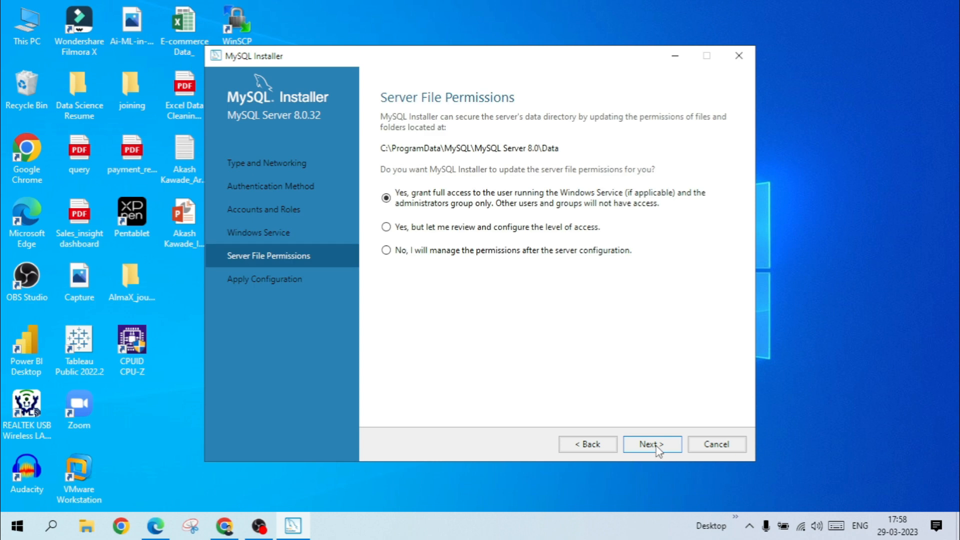
pyautogui.click(657, 447)
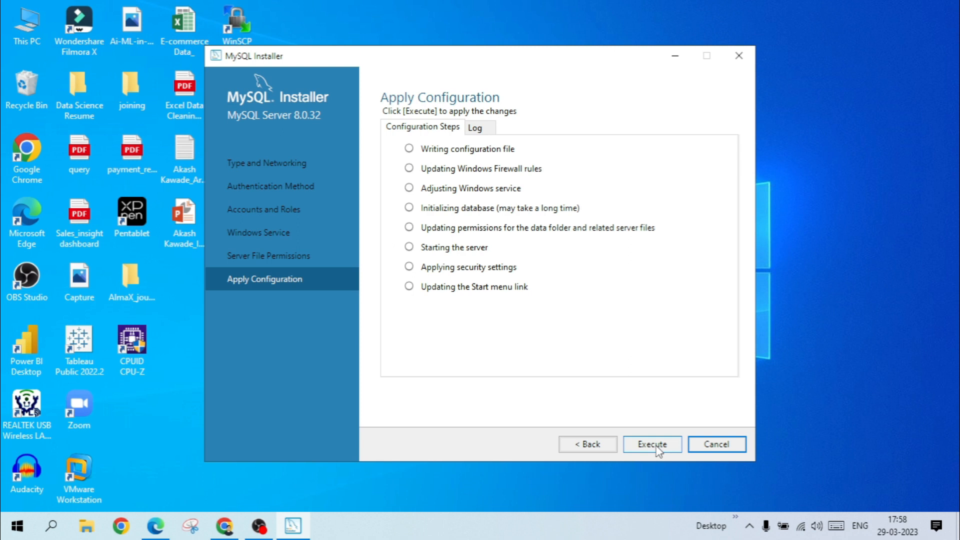
pyautogui.click(652, 445)
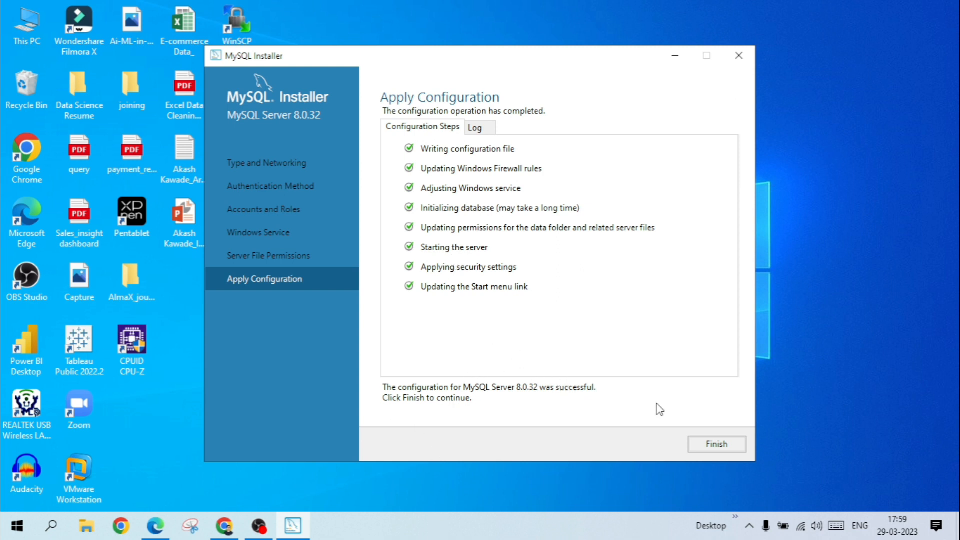
# Finish the product configuration and complete the installation, starting both MySQL Workbench and MySQL Shell after setup.
pyautogui.click(718, 444)
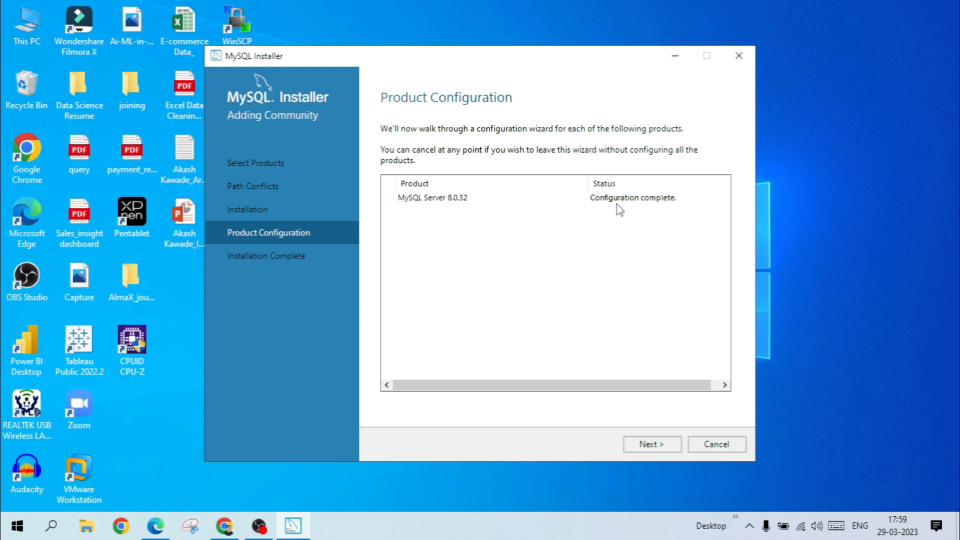
pyautogui.click(650, 444)
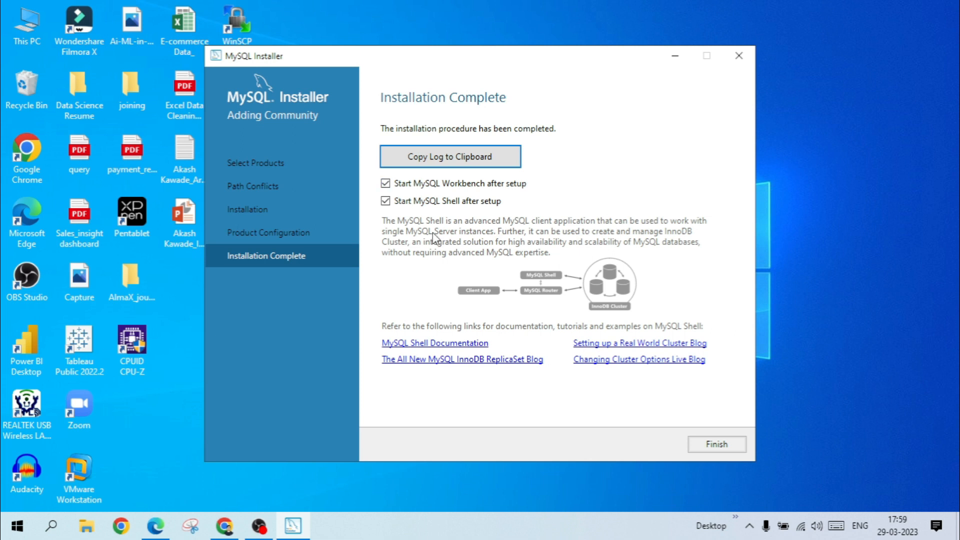
pyautogui.click(718, 447)
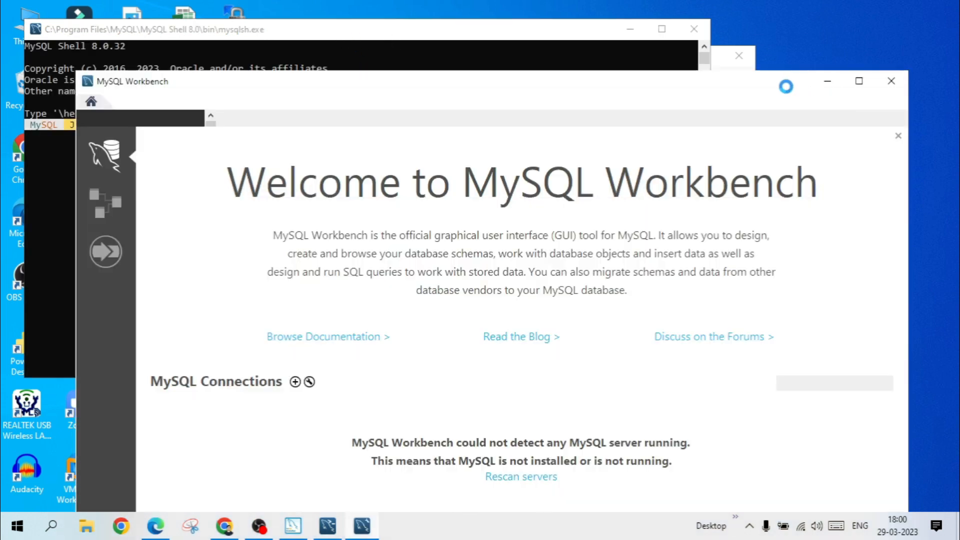
# Maximize and then minimize the Workbench window, and close the MySQL Shell and MySQL Installer windows.
pyautogui.moveTo(702, 96); pyautogui.dragTo(680, 35)
pyautogui.click(835, 21)
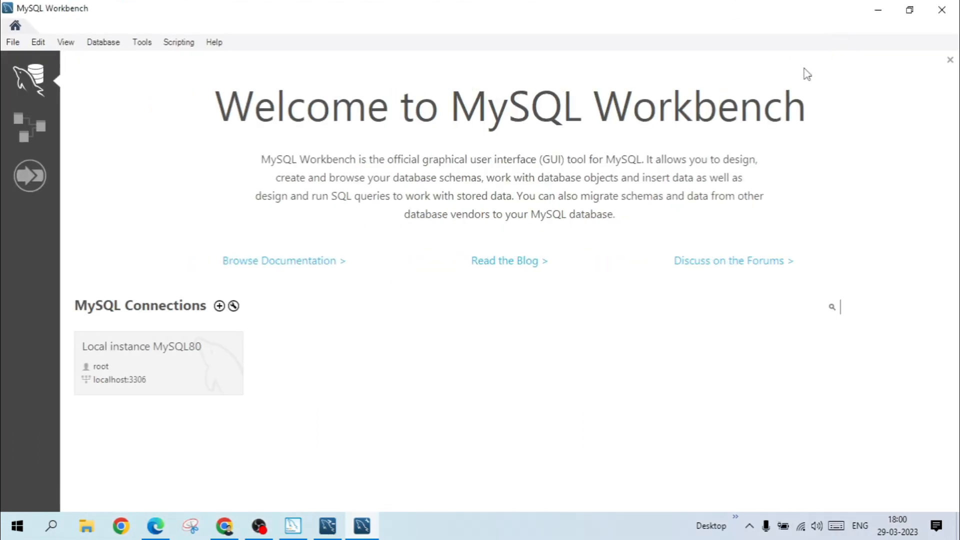
pyautogui.click(879, 11)
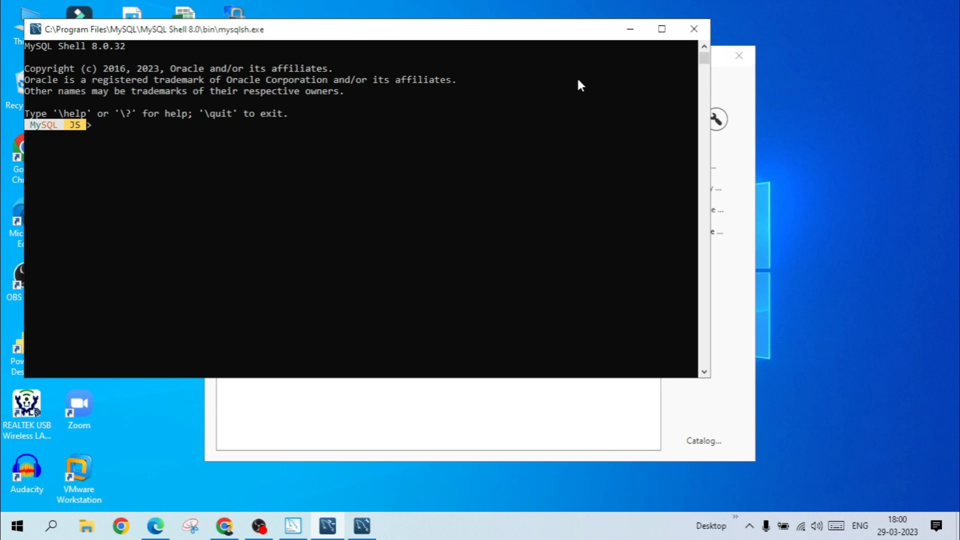
pyautogui.click(697, 29)
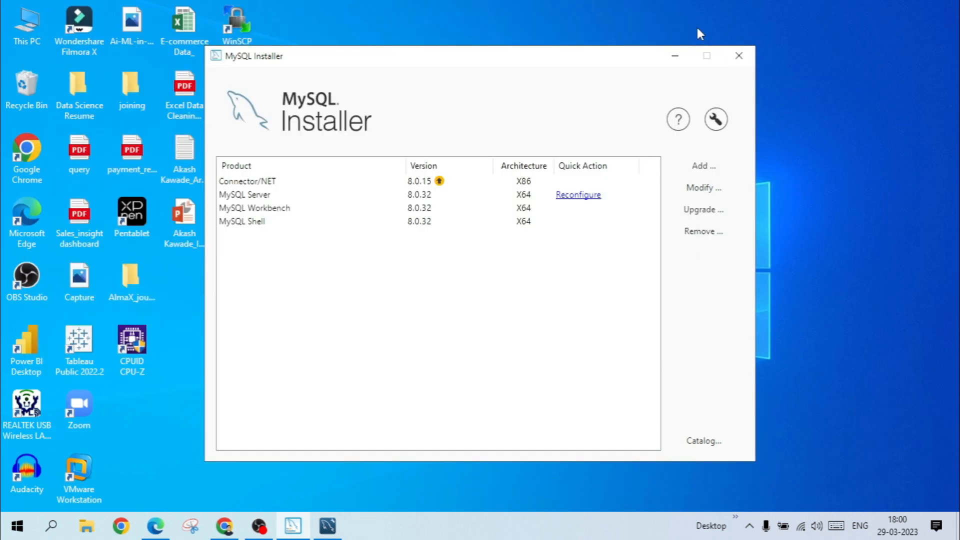
pyautogui.click(748, 62)
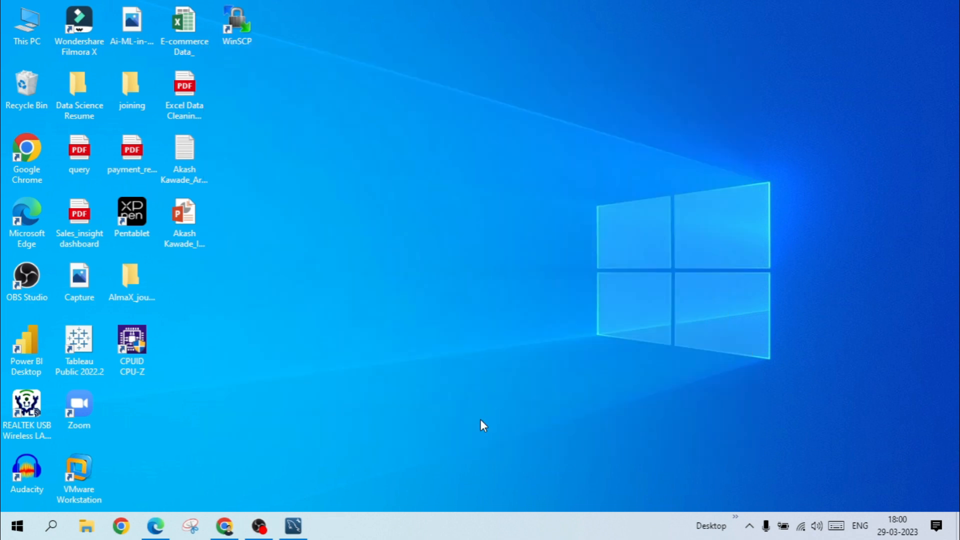
# Switch to MySQL Workbench and connect to Local instance MySQL80 by entering the root account password.
pyautogui.click(297, 534)
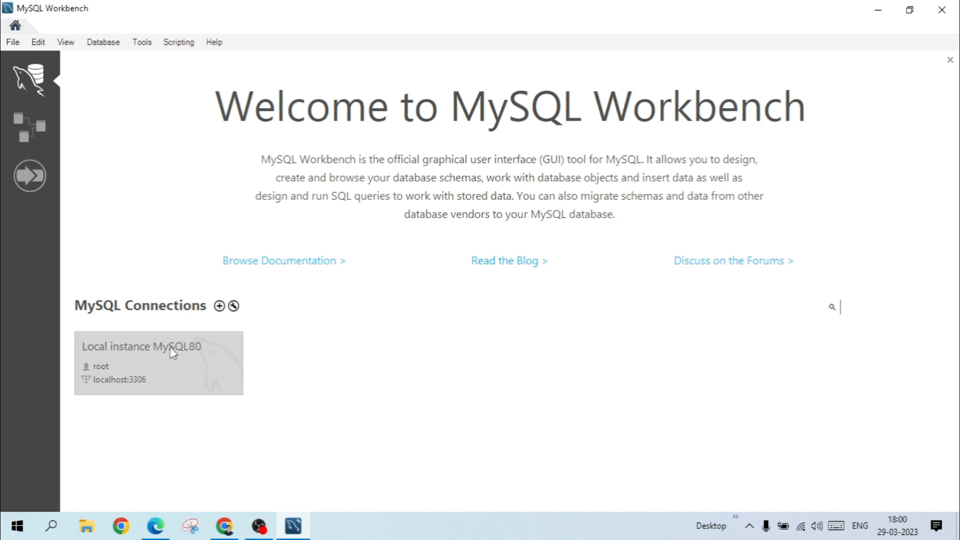
pyautogui.click(148, 377)
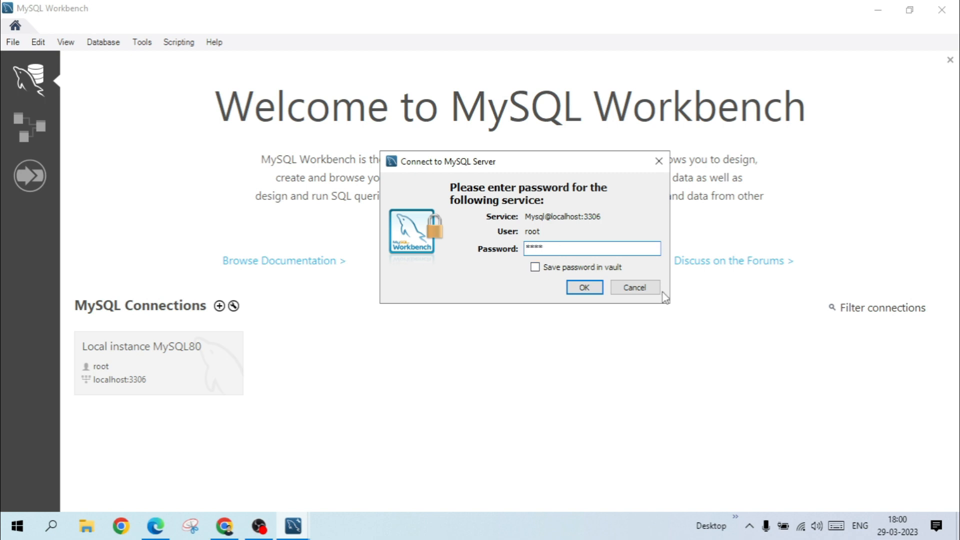
pyautogui.click(585, 287)
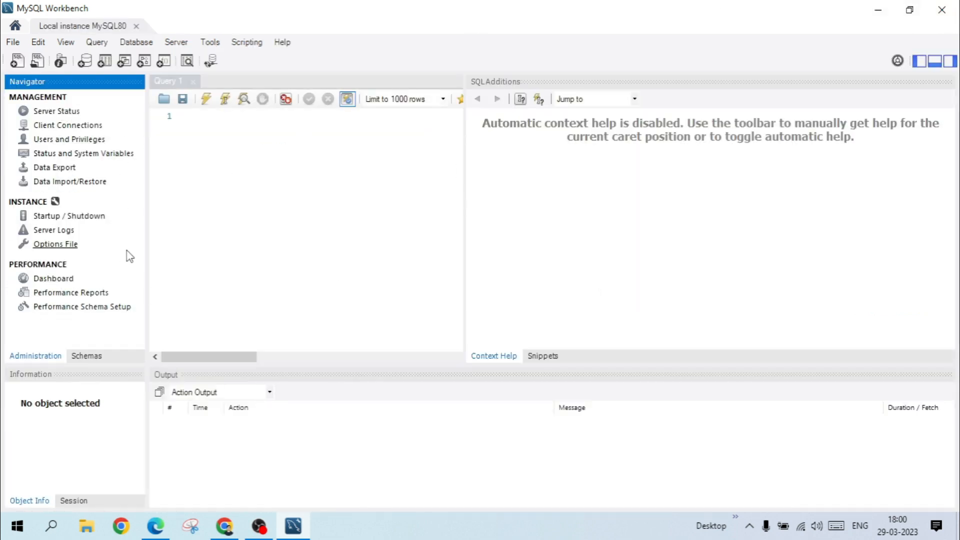
# Browse the sys schema down to the columns of its sys_config table, then collapse the schema.
pyautogui.click(105, 359)
pyautogui.click(12, 129)
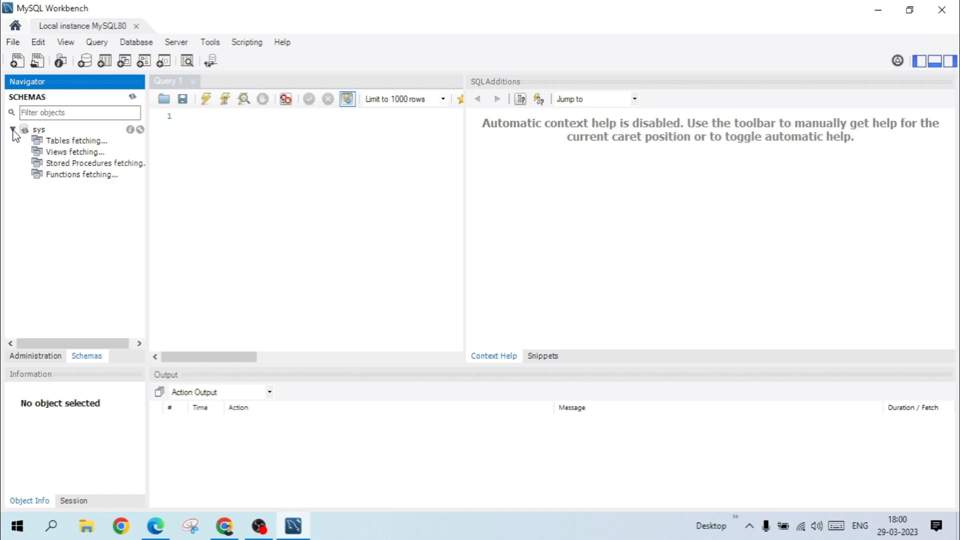
pyautogui.click(13, 130)
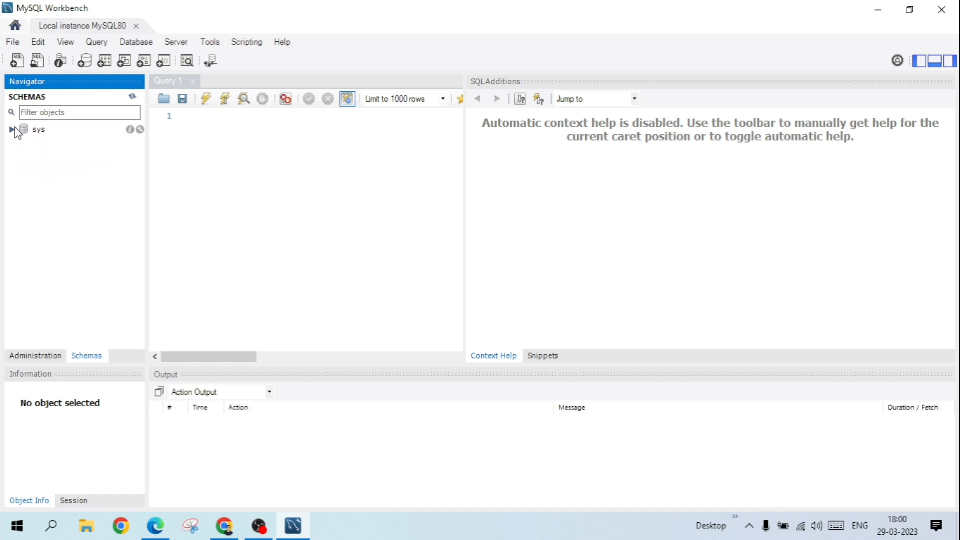
pyautogui.click(13, 129)
pyautogui.click(25, 141)
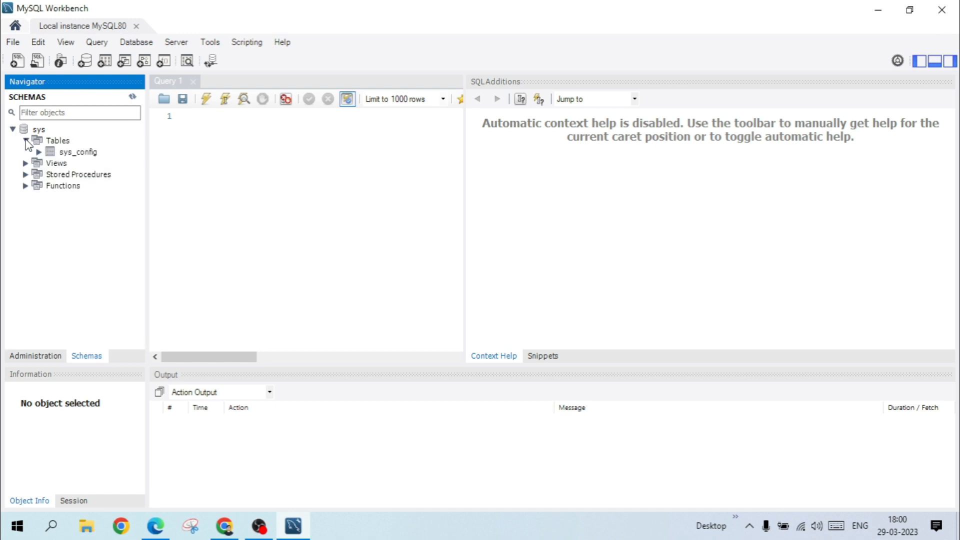
pyautogui.click(38, 151)
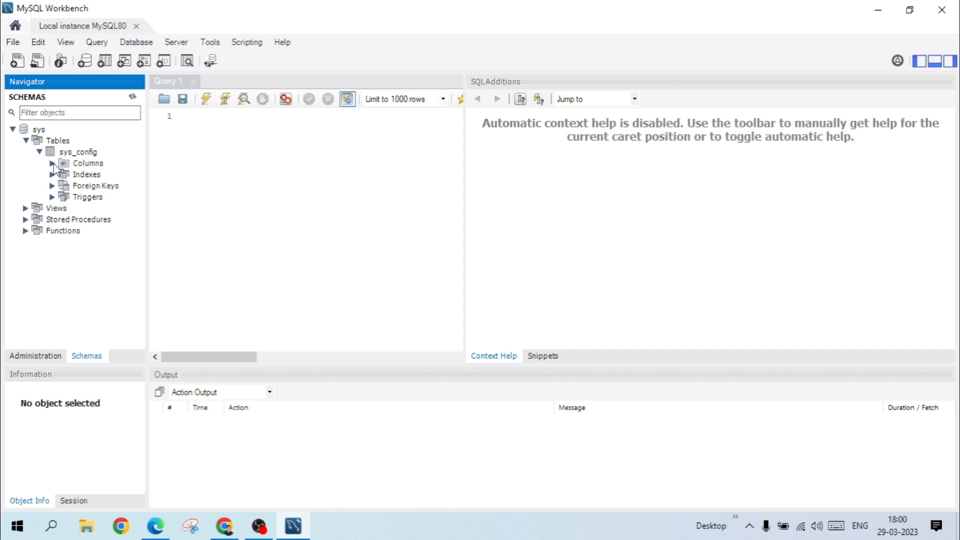
pyautogui.click(53, 164)
pyautogui.click(12, 129)
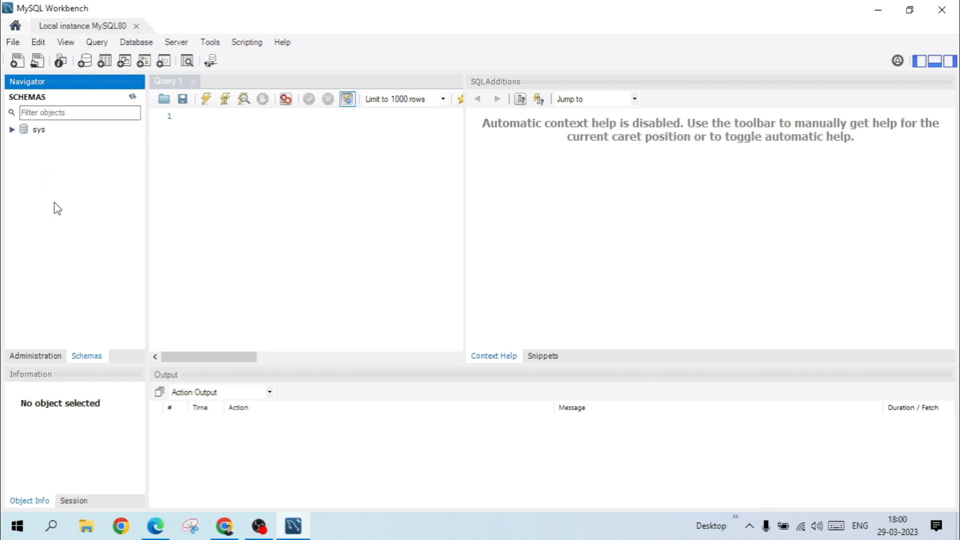